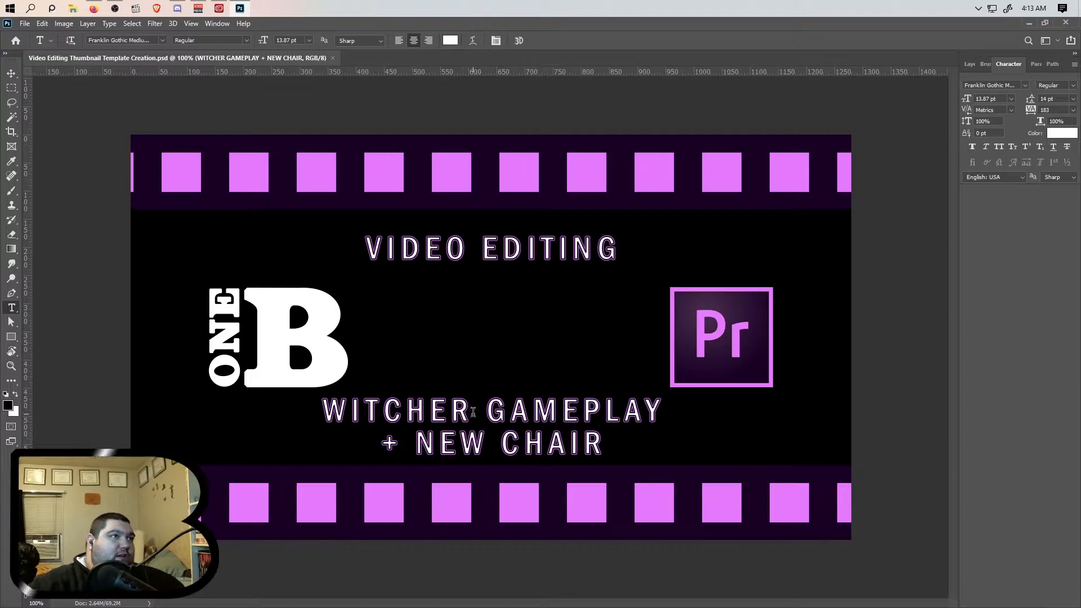
- Replace the subtitle text under the logo with "CONTENT CONFUSION THUMBNAIL"
{"action": "left_click", "coordinate": [601, 442]}
{"action": "left_click_drag", "start_coordinate": [600, 442], "coordinate": [324, 401]}
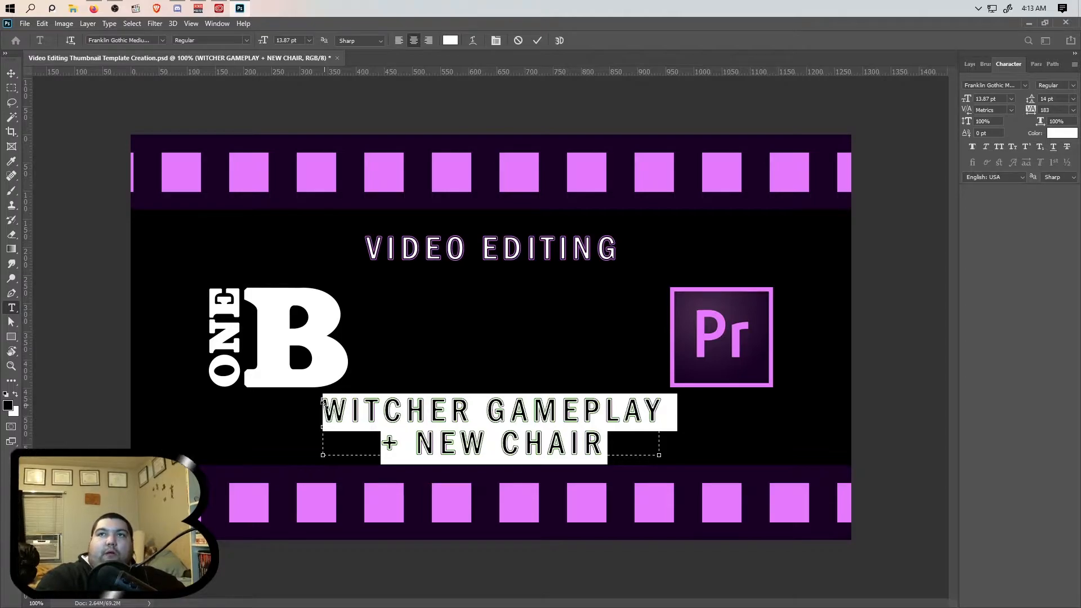
{"action": "type", "text": "Content"}
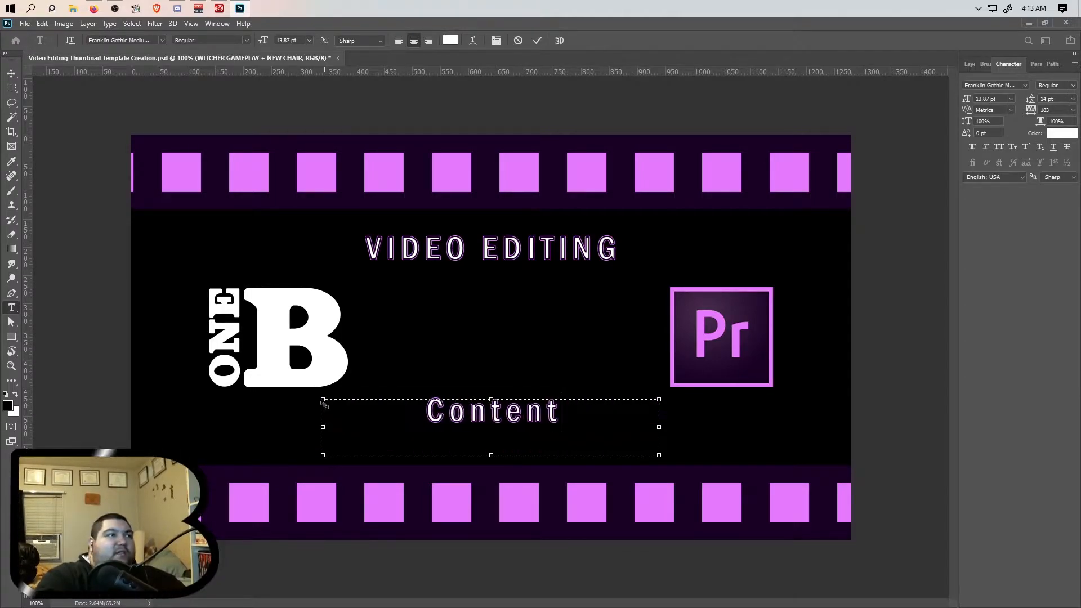
{"action": "key", "text": "BackSpace"}
{"action": "key", "text": "BackSpace"}
{"action": "key", "text": "BackSpace"}
{"action": "key", "text": "BackSpace"}
{"action": "key", "text": "BackSpace"}
{"action": "key", "text": "BackSpace"}
{"action": "key", "text": "BackSpace"}
{"action": "type", "text": "CONTENT"}
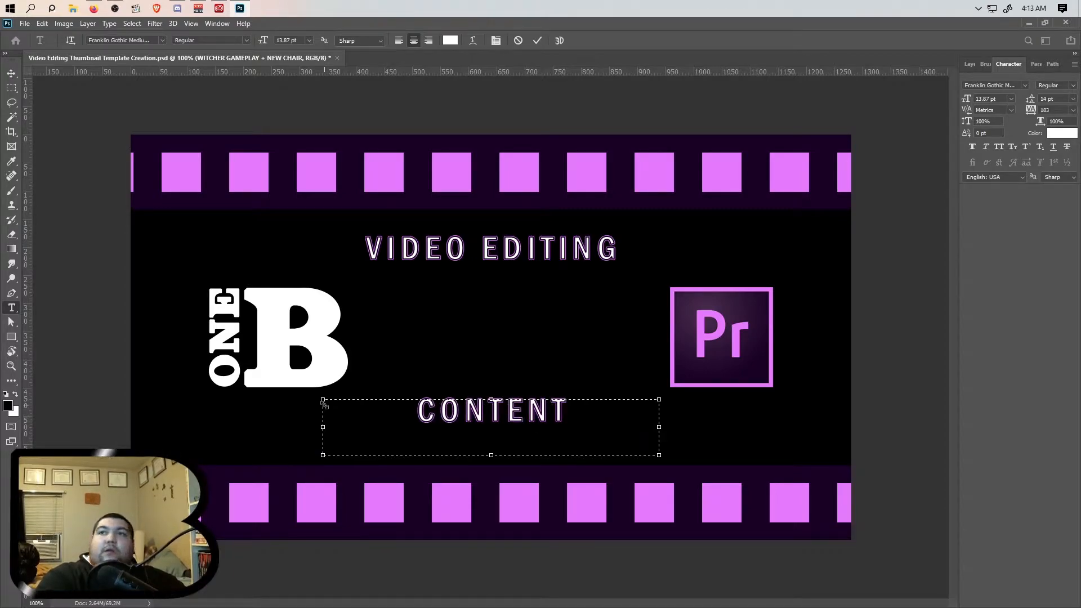
{"action": "type", "text": " CONFUSI"}
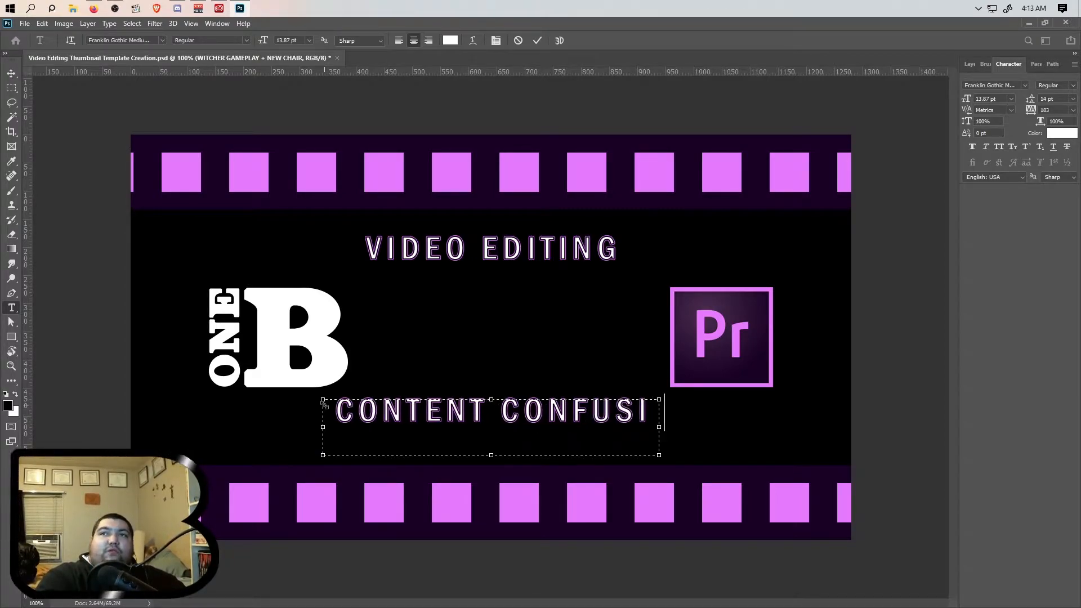
{"action": "type", "text": "ON THUMBNAIL"}
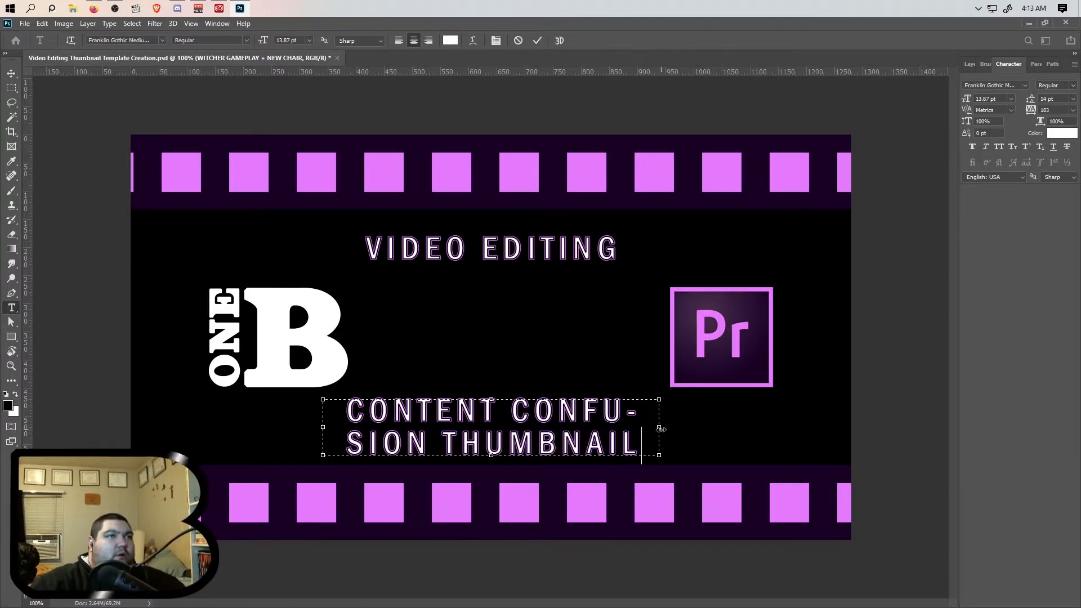
- Widen the subtitle text box to both sides and break the line before THUMBNAIL
{"action": "left_click_drag", "start_coordinate": [659, 427], "coordinate": [773, 430]}
{"action": "left_click_drag", "start_coordinate": [323, 428], "coordinate": [242, 428]}
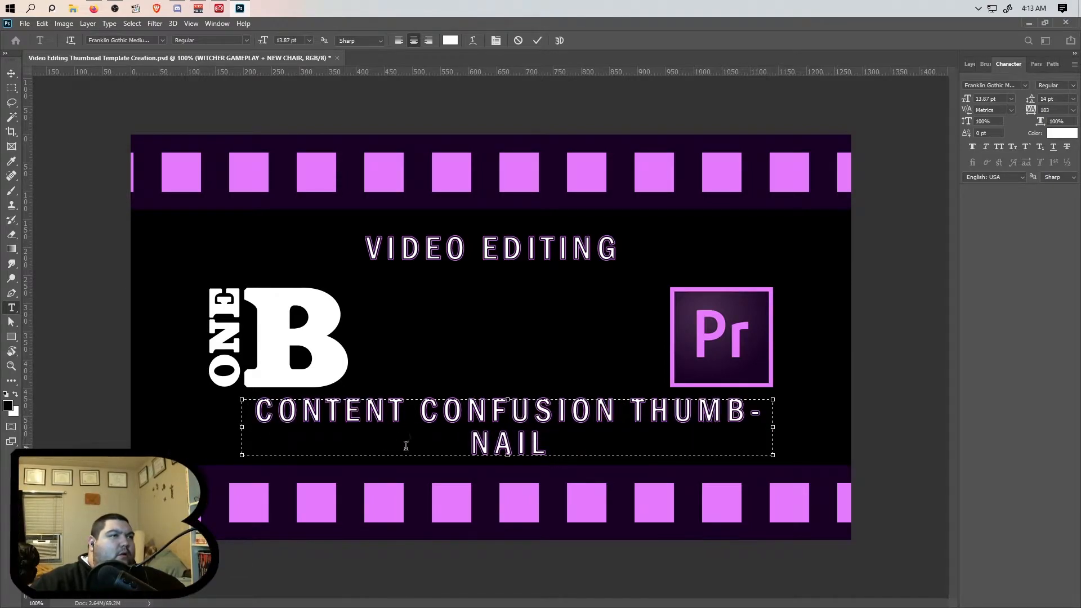
{"action": "left_click", "coordinate": [635, 412]}
{"action": "key", "text": "BackSpace"}
{"action": "key", "text": "Return"}
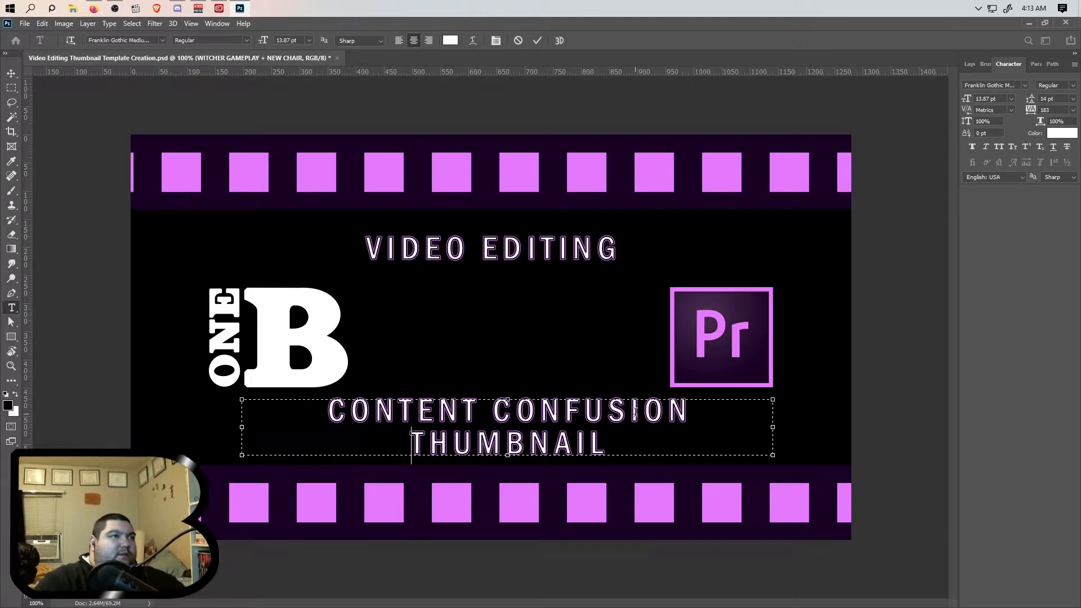
{"action": "type", "text": "CREATION"}
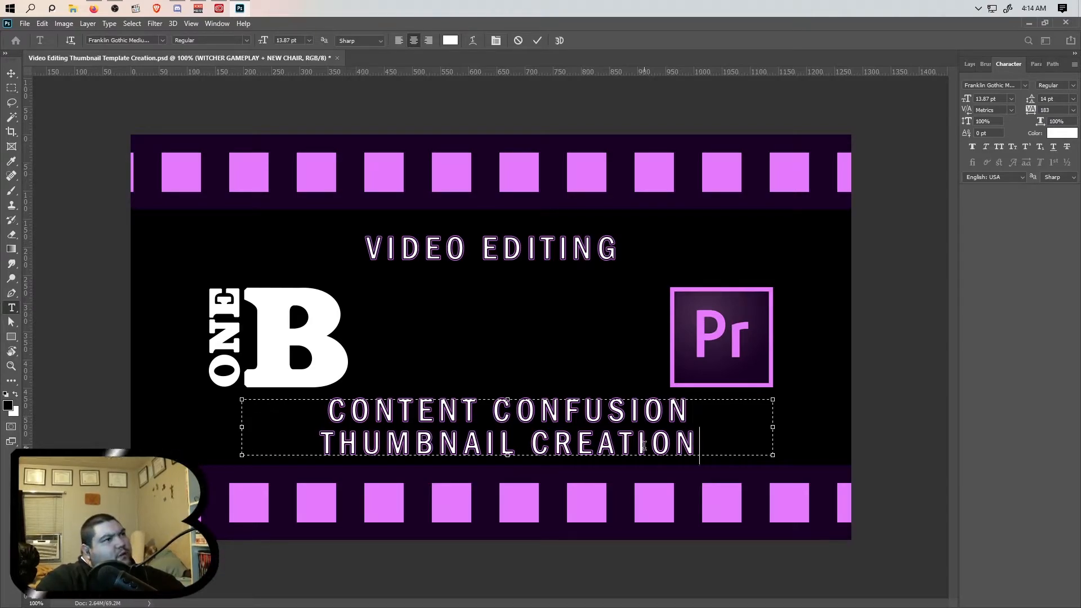
{"action": "key", "text": "BackSpace"}
{"action": "key", "text": "BackSpace"}
{"action": "key", "text": "BackSpace"}
{"action": "key", "text": "BackSpace"}
{"action": "key", "text": "BackSpace"}
{"action": "key", "text": "BackSpace"}
{"action": "key", "text": "BackSpace"}
{"action": "key", "text": "BackSpace"}
{"action": "key", "text": "BackSpace"}
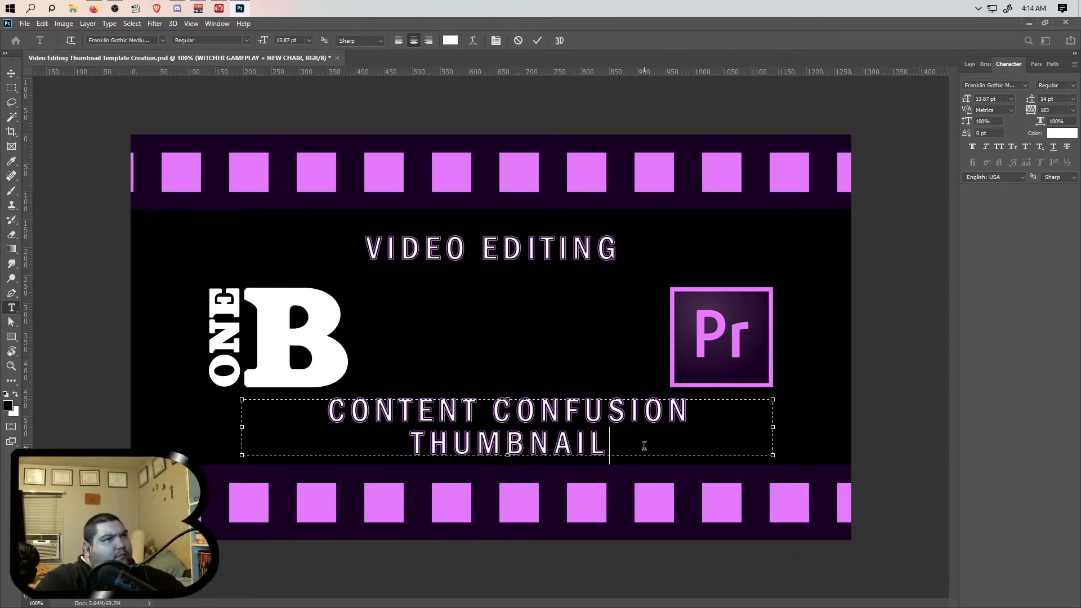
- Widen the text box further left and delete the line break and the word THUMBNAIL from the subtitle
{"action": "left_click_drag", "start_coordinate": [223, 428], "coordinate": [191, 429]}
{"action": "left_click", "coordinate": [379, 443]}
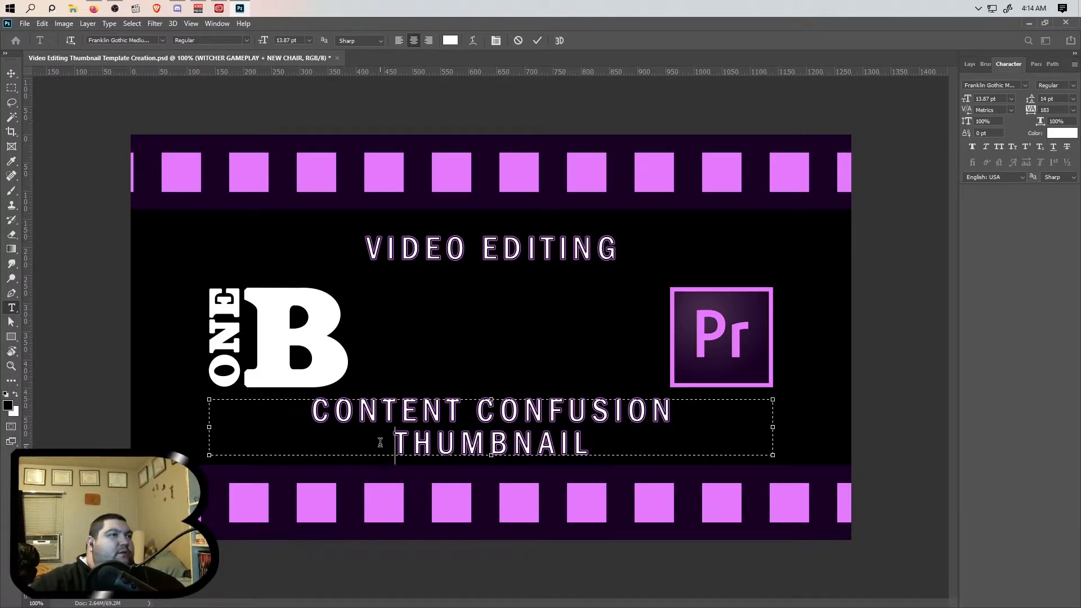
{"action": "key", "text": "BackSpace"}
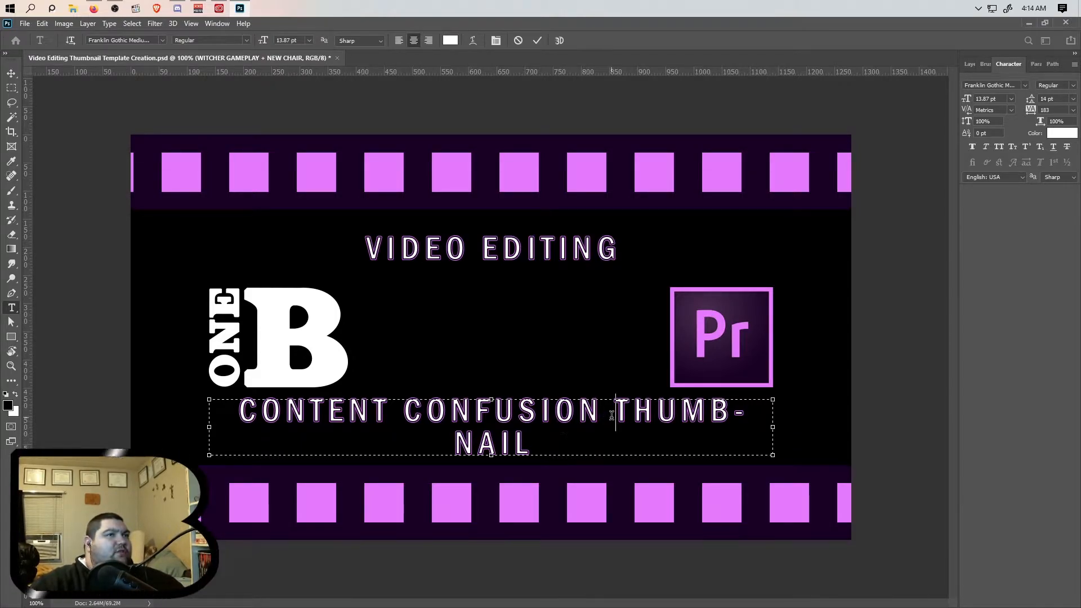
{"action": "left_click_drag", "start_coordinate": [598, 429], "coordinate": [611, 415]}
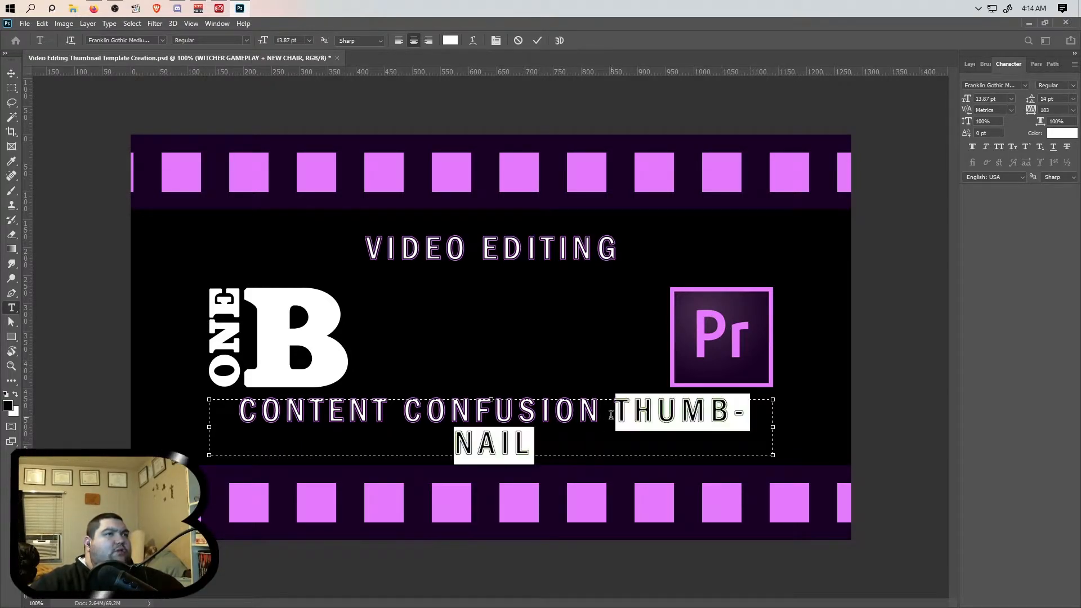
{"action": "key", "text": "BackSpace"}
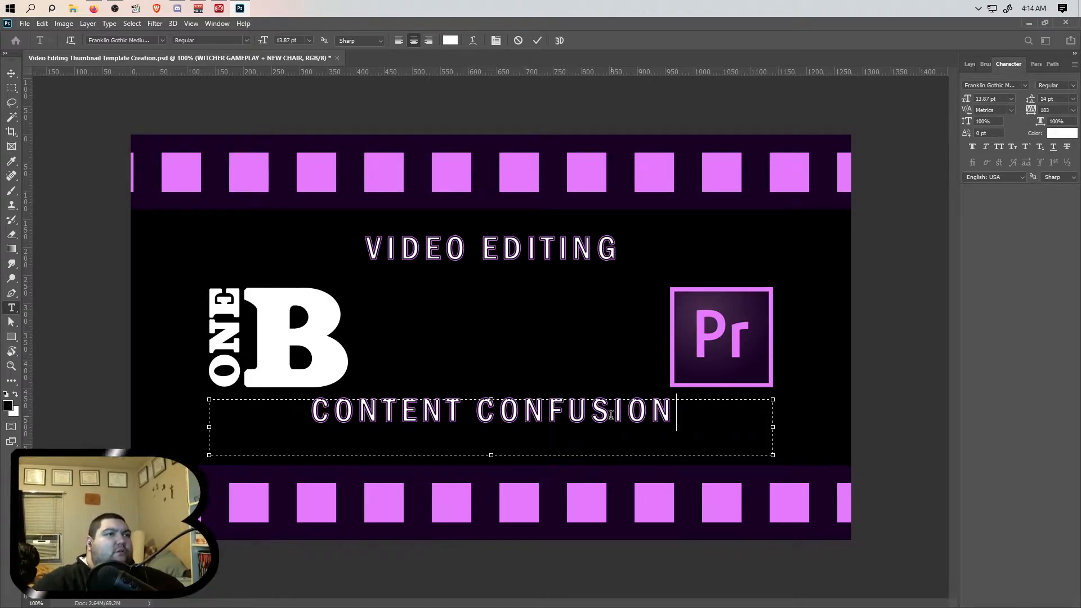
- Shrink the subtitle text box to a single line height and commit the text edit
{"action": "left_click", "coordinate": [534, 443]}
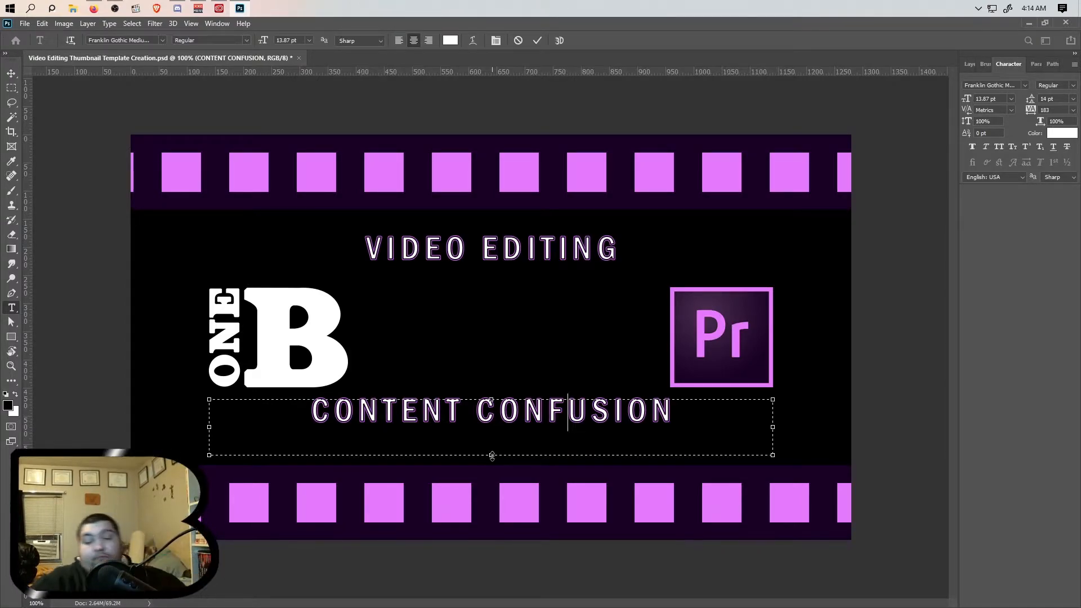
{"action": "left_click_drag", "start_coordinate": [493, 456], "coordinate": [491, 421]}
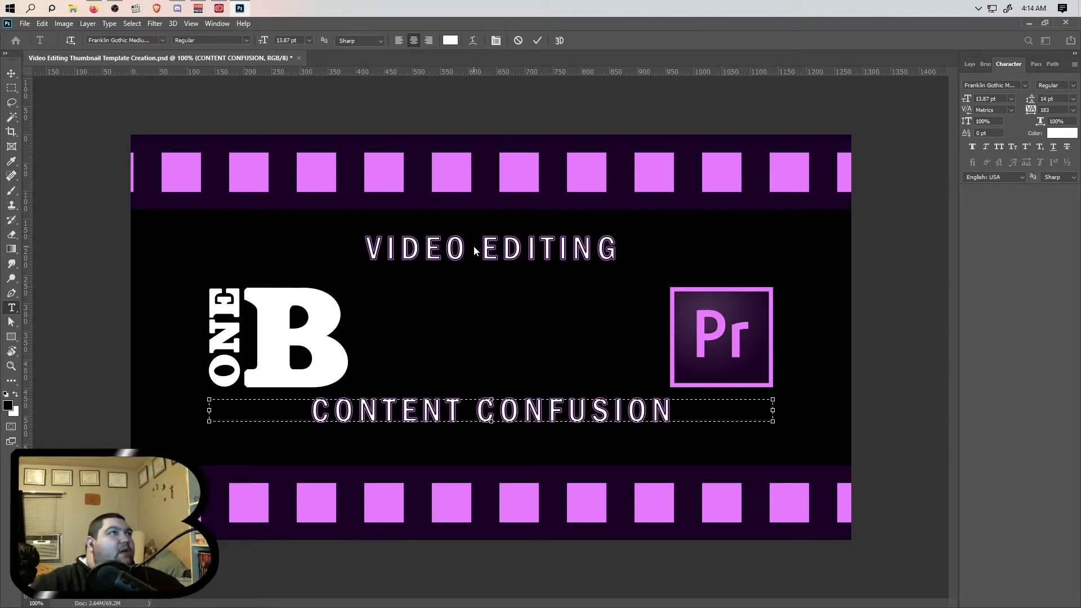
{"action": "left_click", "coordinate": [538, 41]}
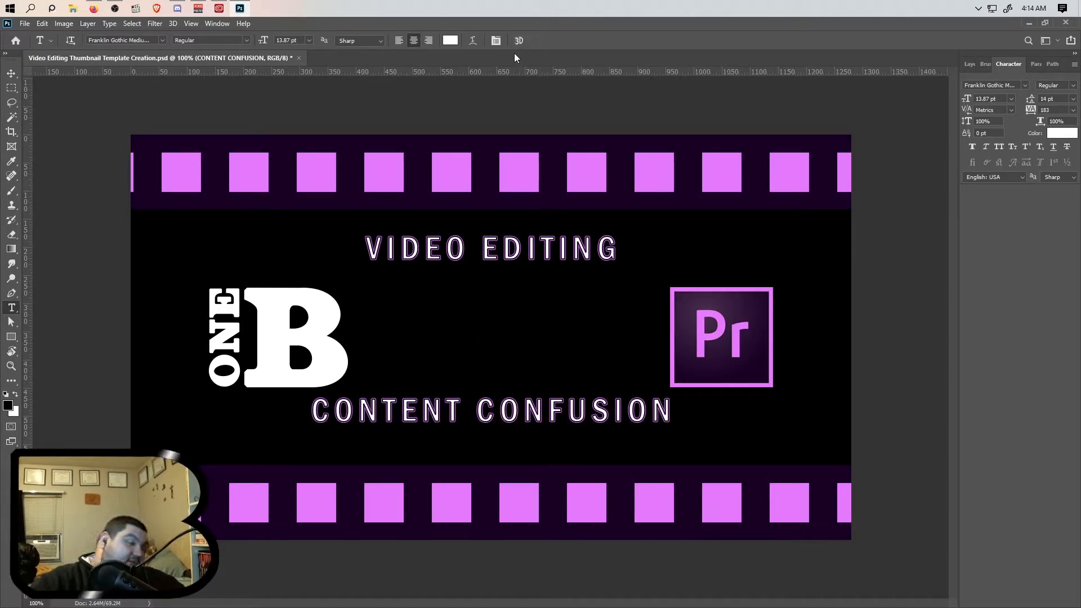
- Narrow the subtitle text box to fit CONTENT CONFUSION and center it horizontally on the canvas
{"action": "key", "text": "v"}
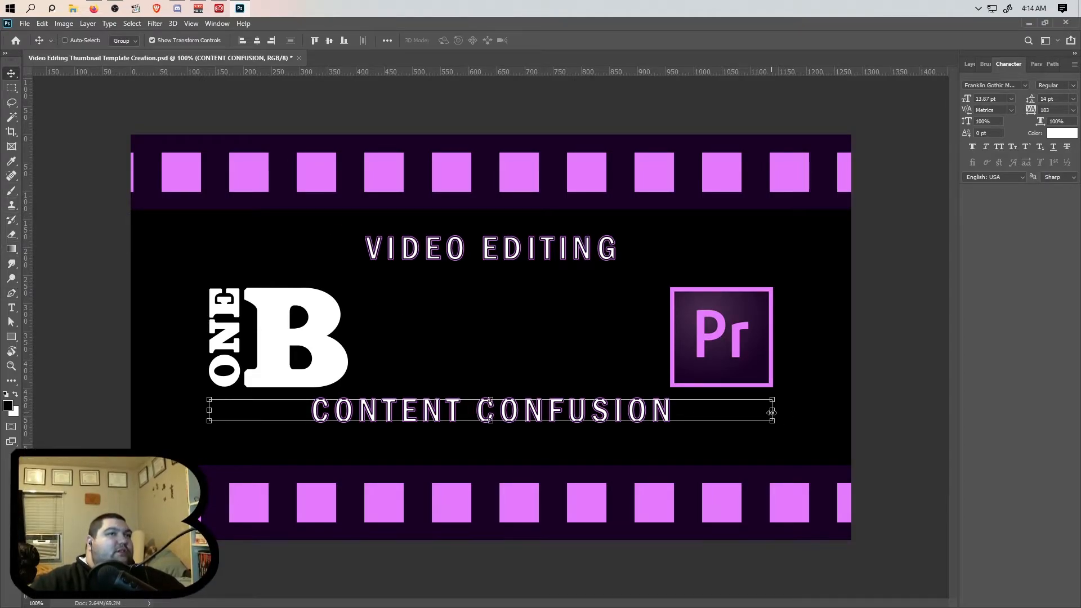
{"action": "left_click", "coordinate": [12, 307]}
{"action": "left_click", "coordinate": [622, 411]}
{"action": "left_click_drag", "start_coordinate": [772, 412], "coordinate": [579, 415]}
{"action": "left_click", "coordinate": [536, 41]}
{"action": "key", "text": "v"}
{"action": "left_click", "coordinate": [257, 40]}
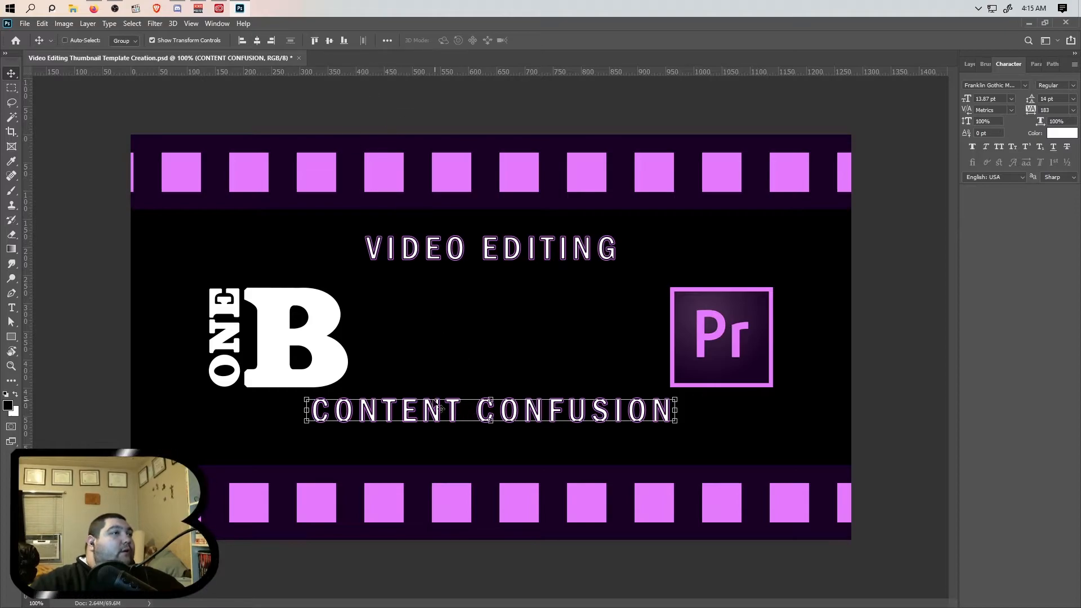
- Move the CONTENT CONFUSION subtitle slightly lower on the canvas
{"action": "left_click_drag", "start_coordinate": [490, 417], "coordinate": [489, 428]}
{"action": "key", "text": "ctrl"}
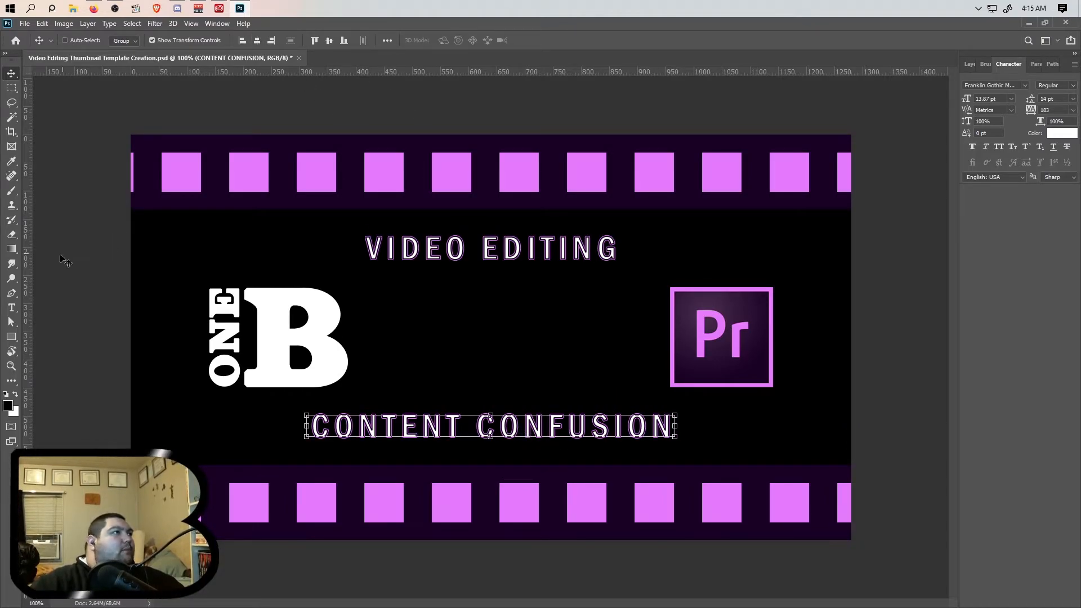
- Append a 2 to the VIDEO EDITING title, format it as superscript, and commit the edit
{"action": "key", "text": "t"}
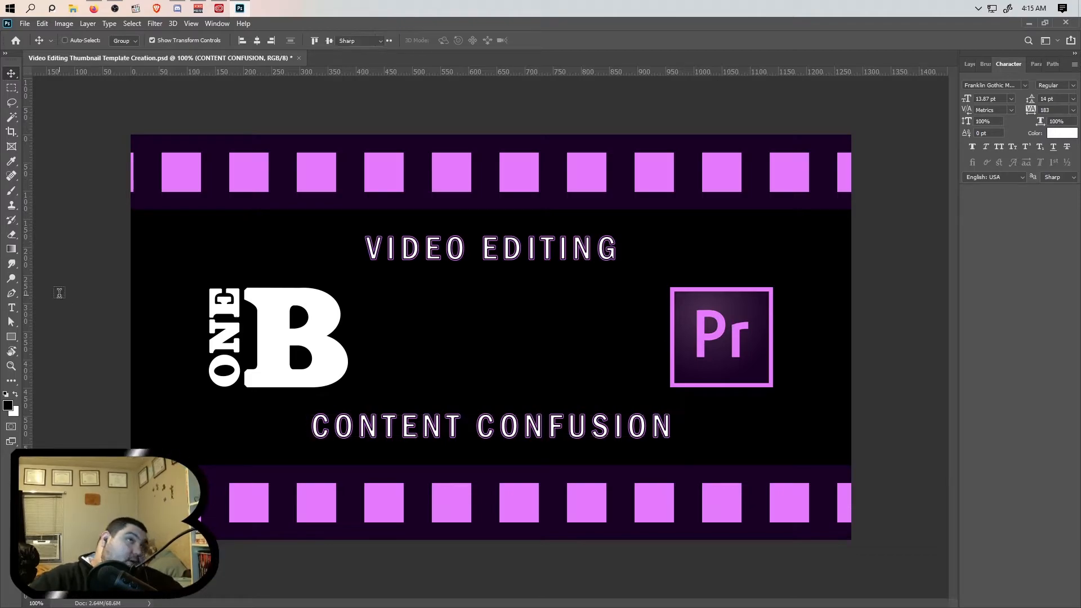
{"action": "left_click", "coordinate": [617, 250]}
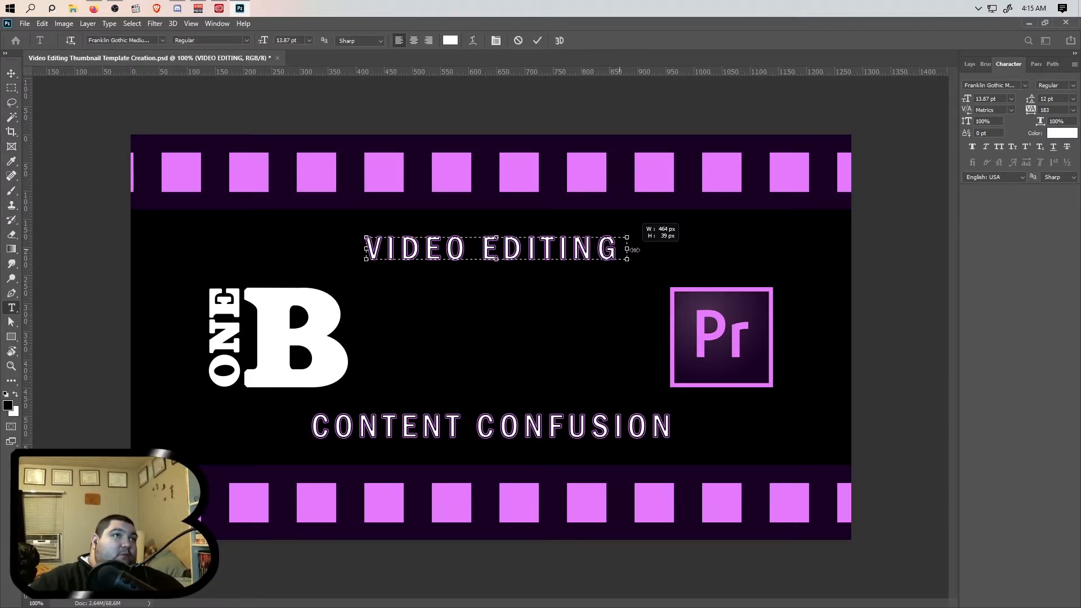
{"action": "type", "text": "2"}
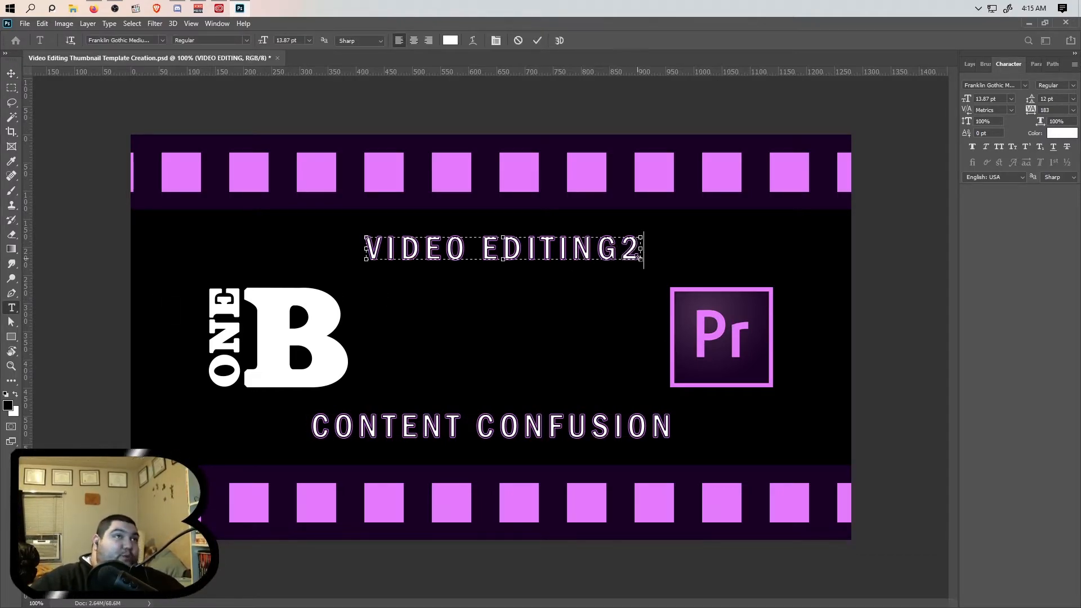
{"action": "left_click_drag", "start_coordinate": [622, 251], "coordinate": [645, 250]}
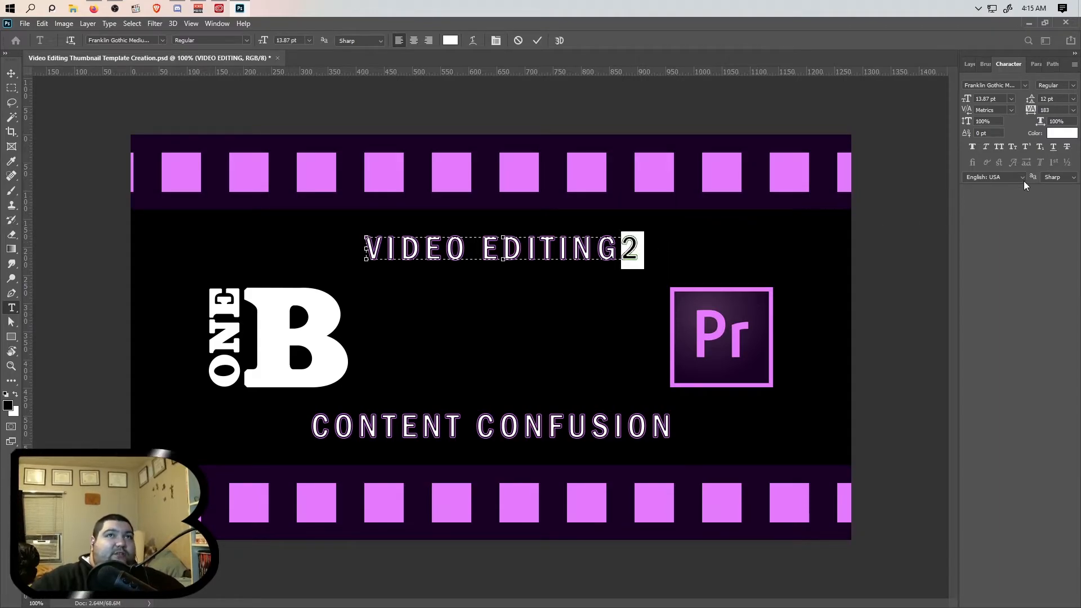
{"action": "left_click", "coordinate": [1027, 147]}
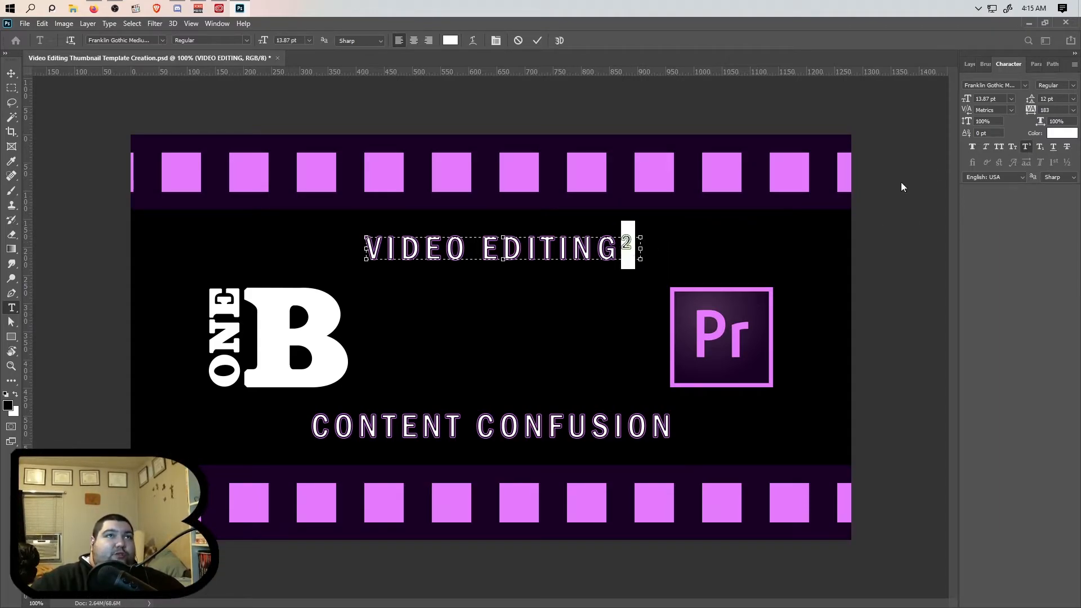
{"action": "left_click", "coordinate": [631, 247]}
{"action": "left_click_drag", "start_coordinate": [642, 250], "coordinate": [634, 249]}
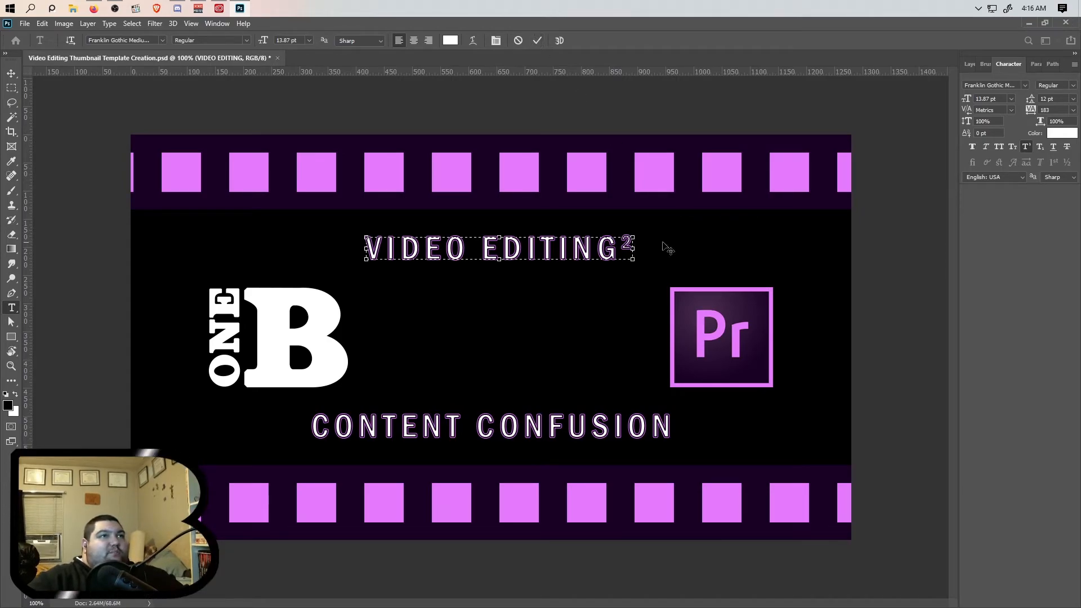
{"action": "left_click", "coordinate": [536, 41]}
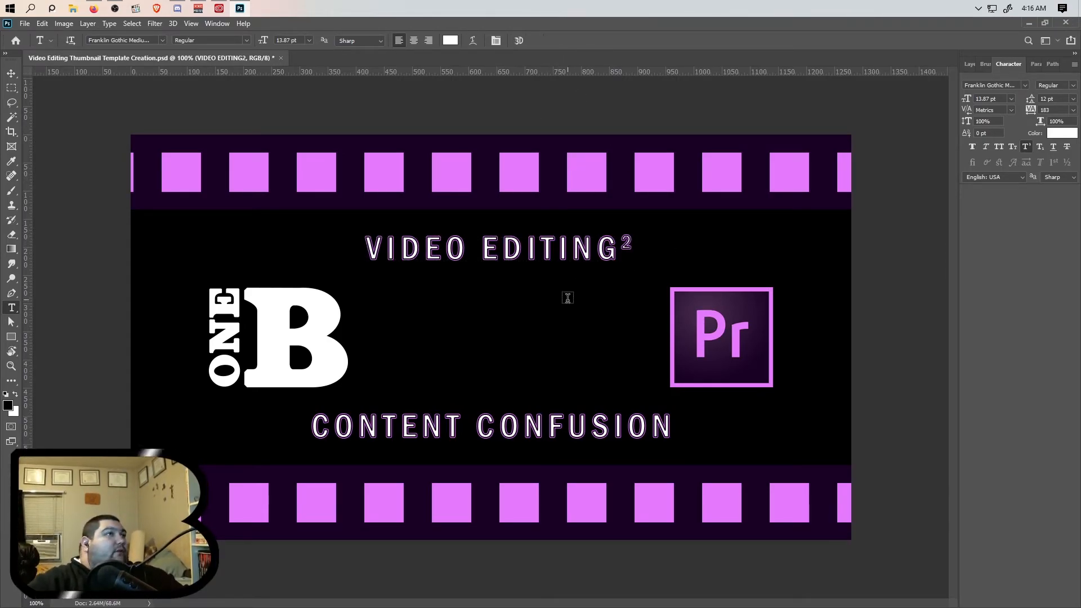
- Center the VIDEO EDITING² title horizontally on the canvas
{"action": "key", "text": "v"}
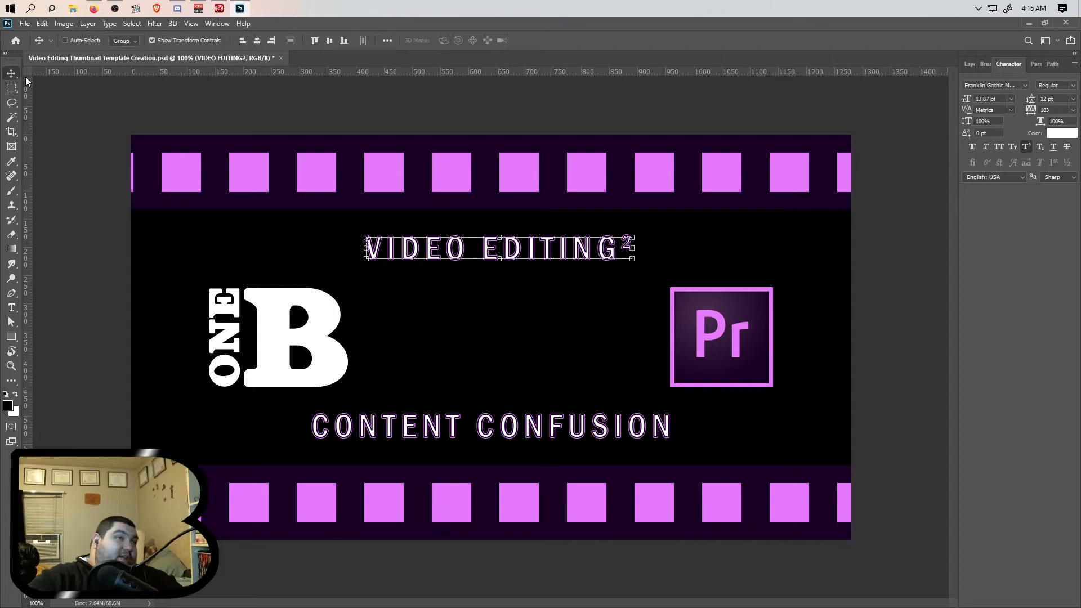
{"action": "left_click", "coordinate": [253, 40]}
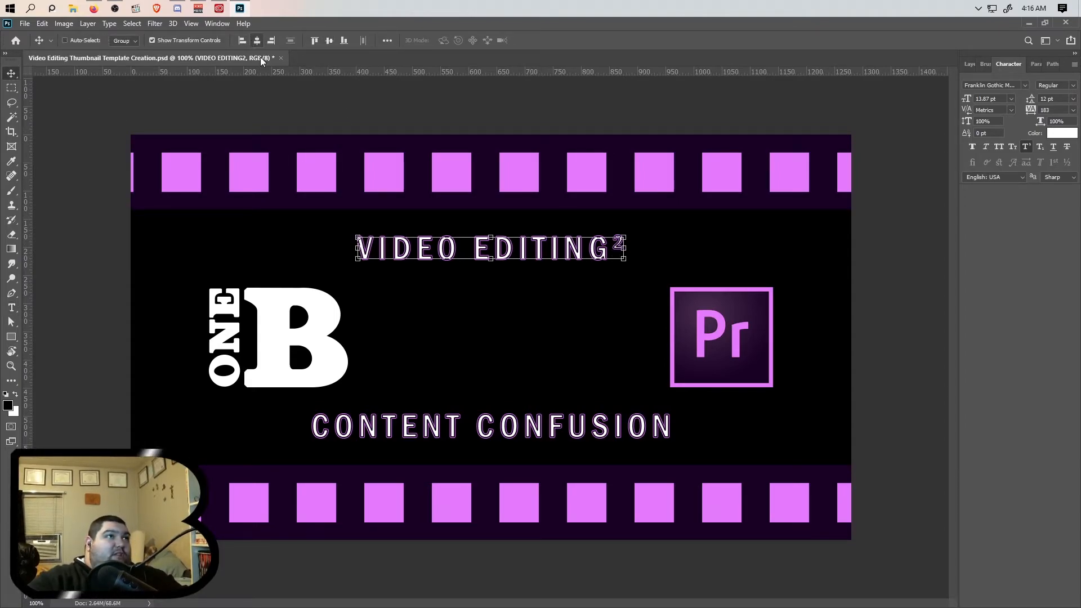
- Open Save As to save on the computer and go up to the Video Editing Thumbnails folder
{"action": "left_click", "coordinate": [24, 24]}
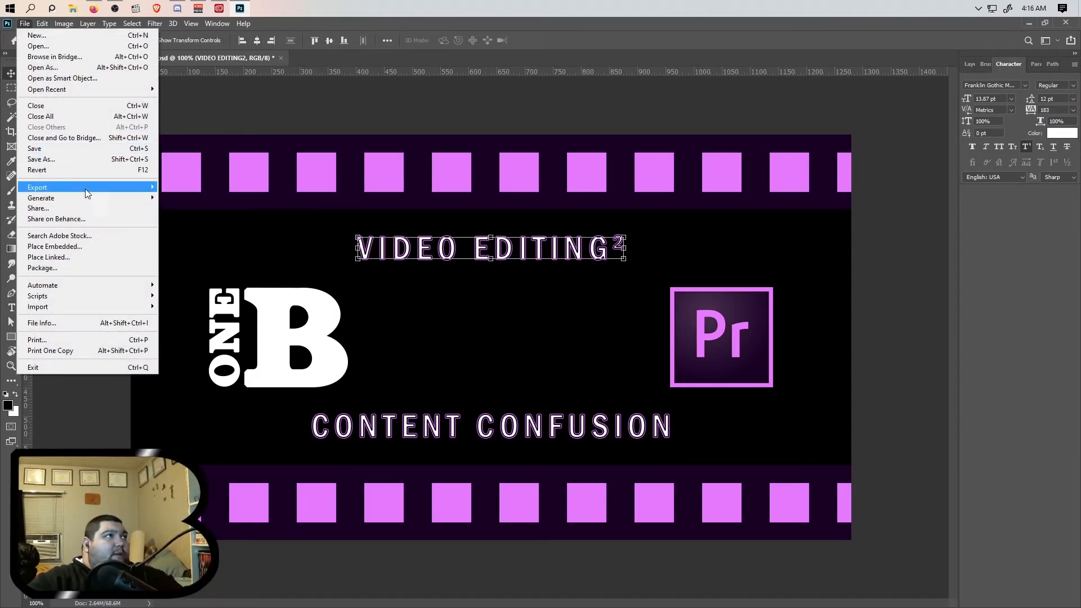
{"action": "left_click", "coordinate": [81, 160]}
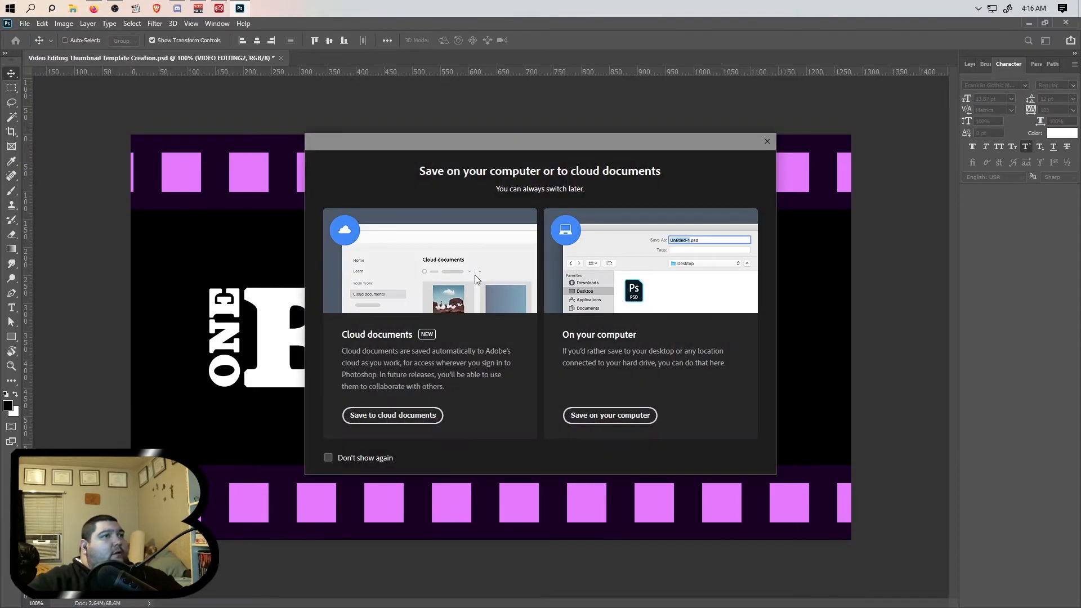
{"action": "left_click", "coordinate": [619, 413]}
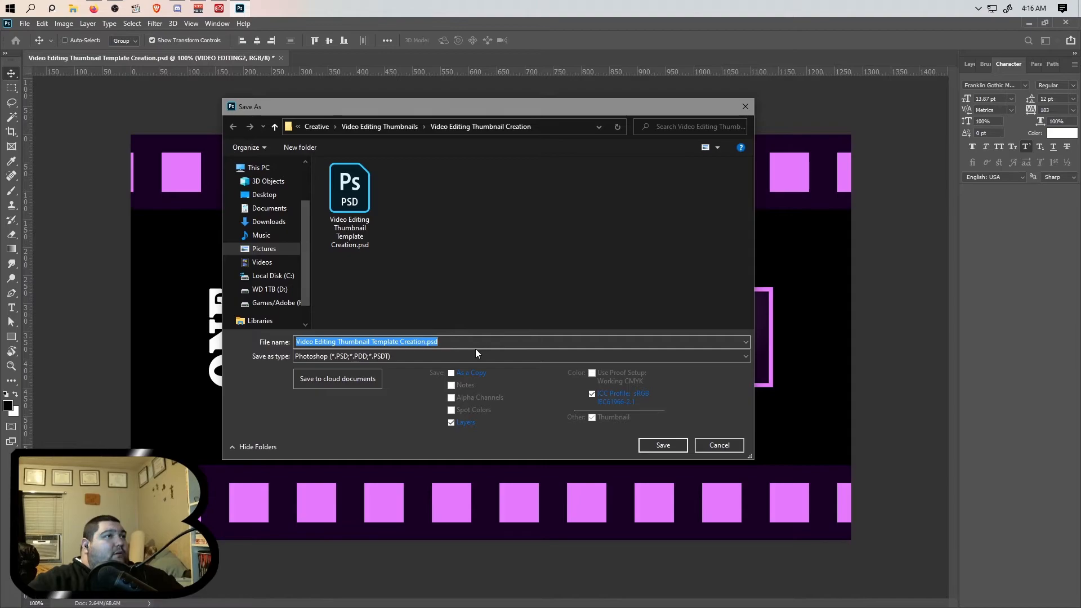
{"action": "left_click", "coordinate": [379, 126]}
- Create a new folder named "Video Editing Squared Content Confusion"
{"action": "left_click", "coordinate": [300, 147]}
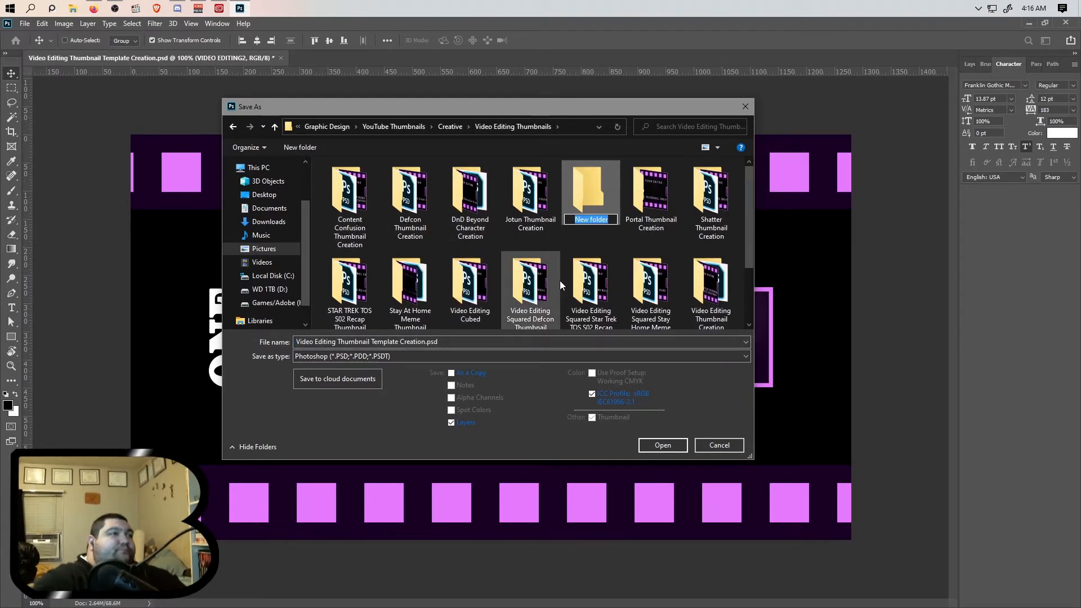
{"action": "type", "text": "Video Editing S"}
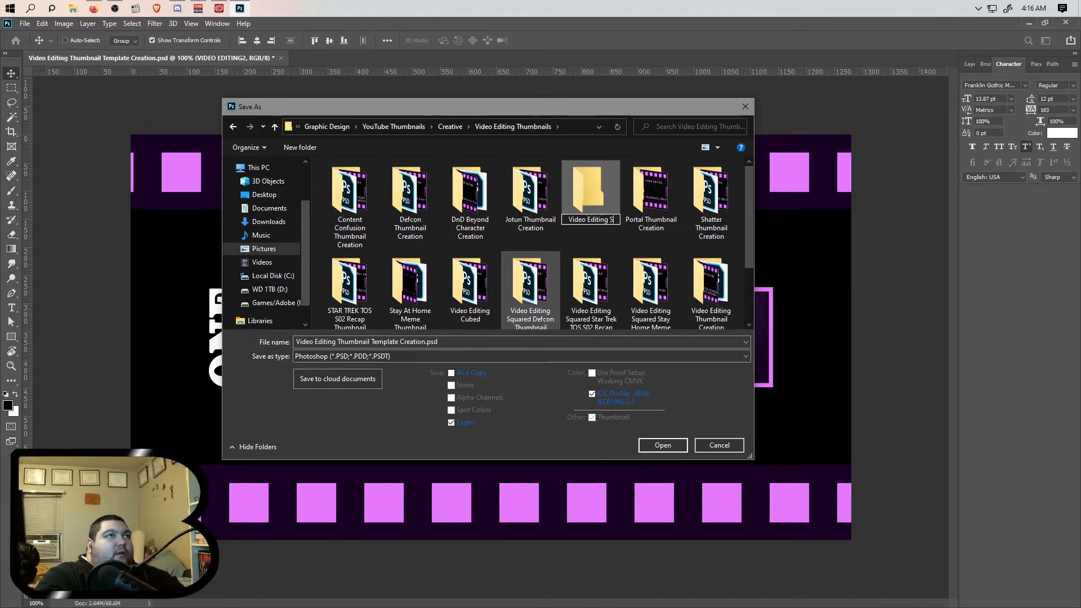
{"action": "type", "text": "quared Content C"}
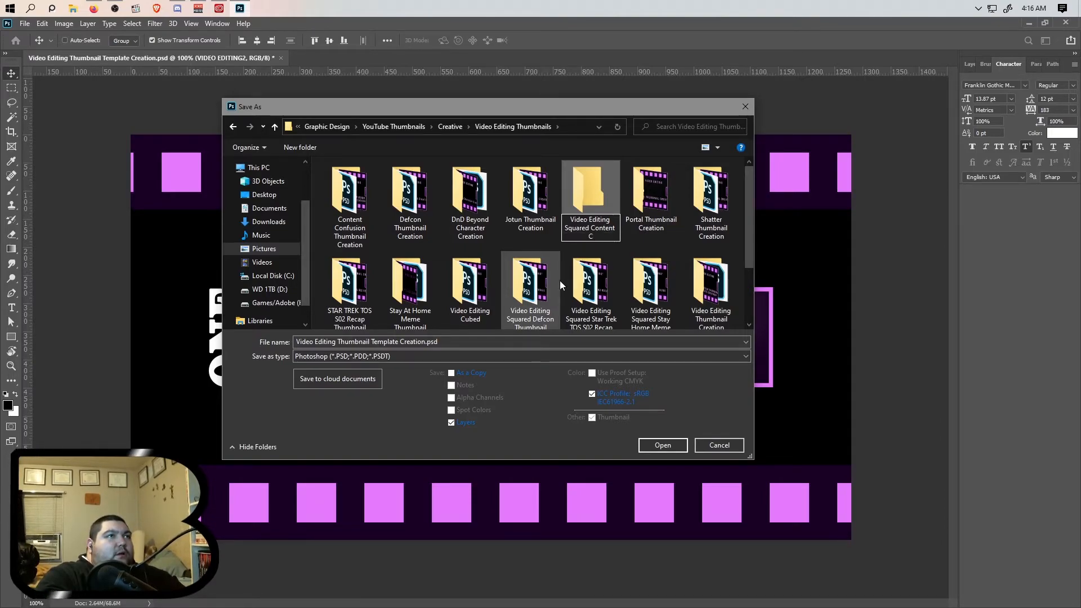
{"action": "type", "text": "onfusion"}
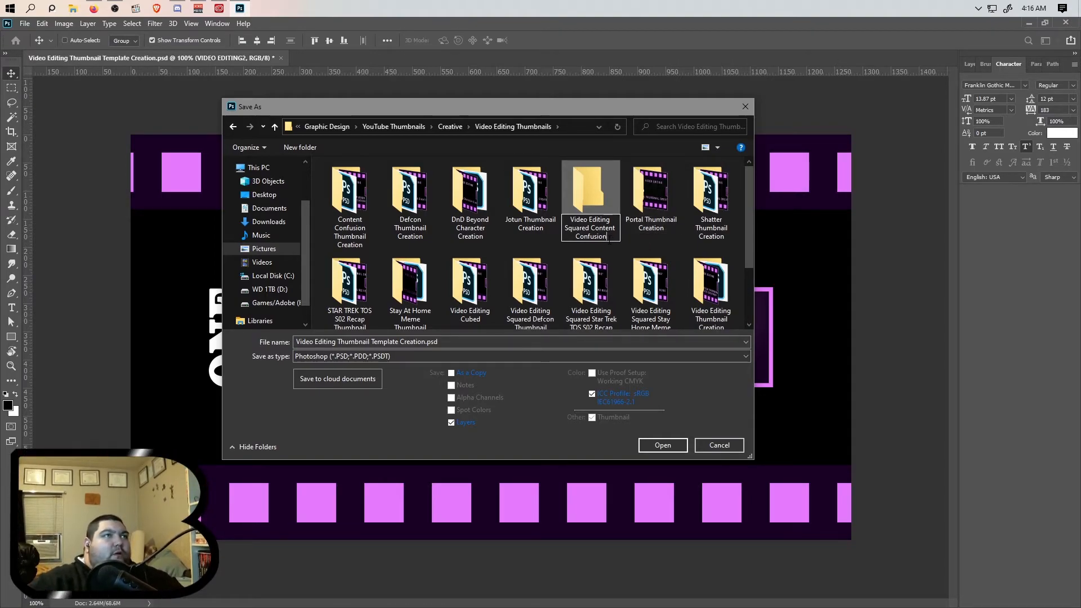
- Copy the new folder's name, finish renaming it, and open the Video Editing Squared Content Confusion folder
{"action": "left_click_drag", "start_coordinate": [611, 237], "coordinate": [564, 216]}
{"action": "key", "text": "ctrl+c"}
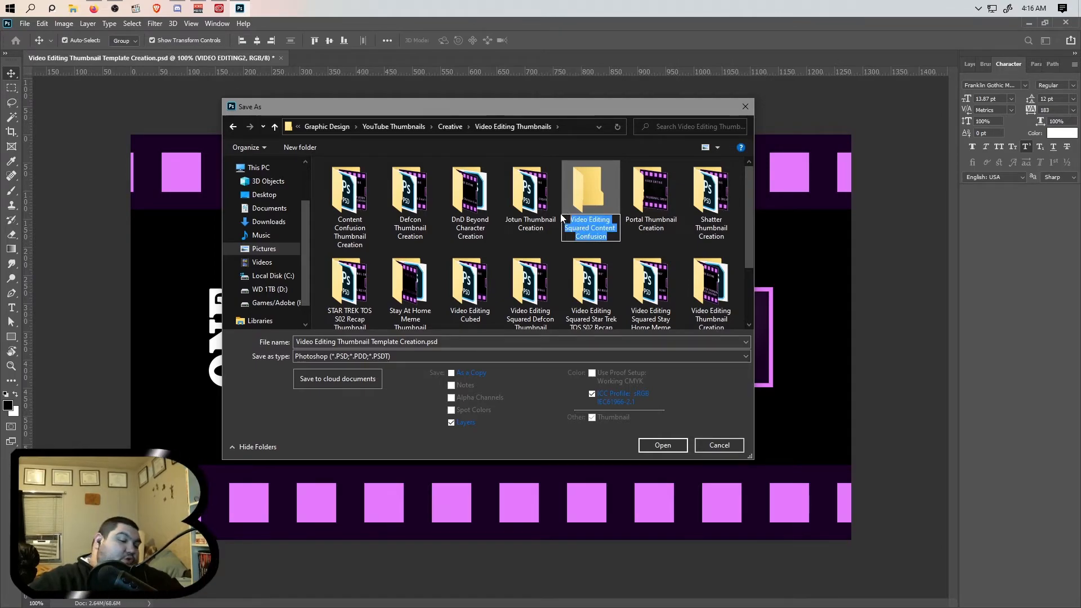
{"action": "left_click", "coordinate": [639, 238]}
{"action": "double_click", "coordinate": [470, 273]}
- Save the document in that folder as Video Editing Squared Content Confusion, keeping Maximize Compatibility on
{"action": "left_click", "coordinate": [361, 342]}
{"action": "key", "text": "ctrl+a"}
{"action": "key", "text": "ctrl+v"}
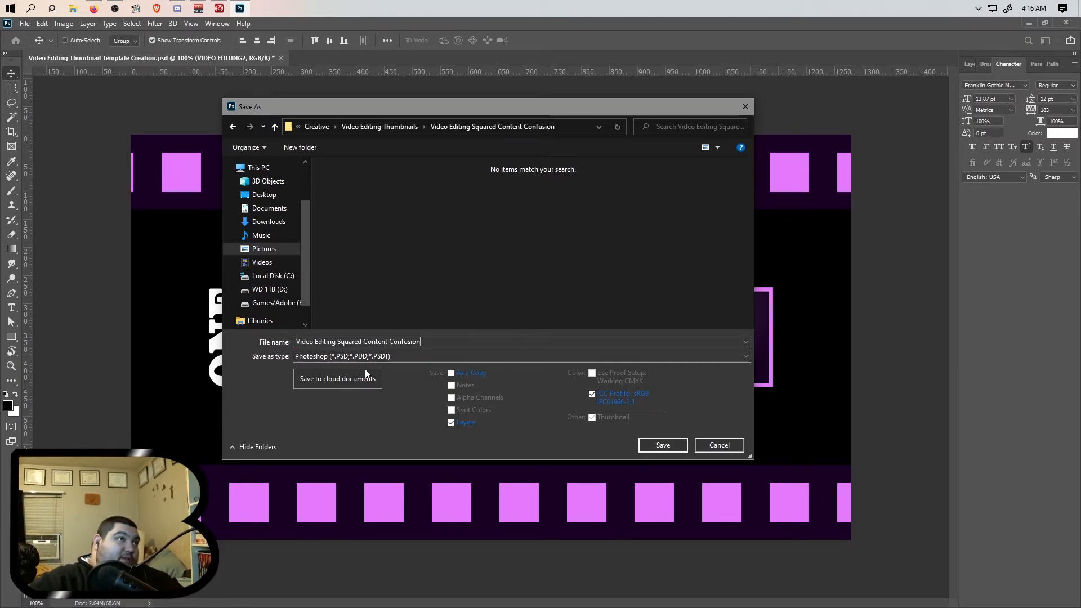
{"action": "left_click", "coordinate": [662, 444]}
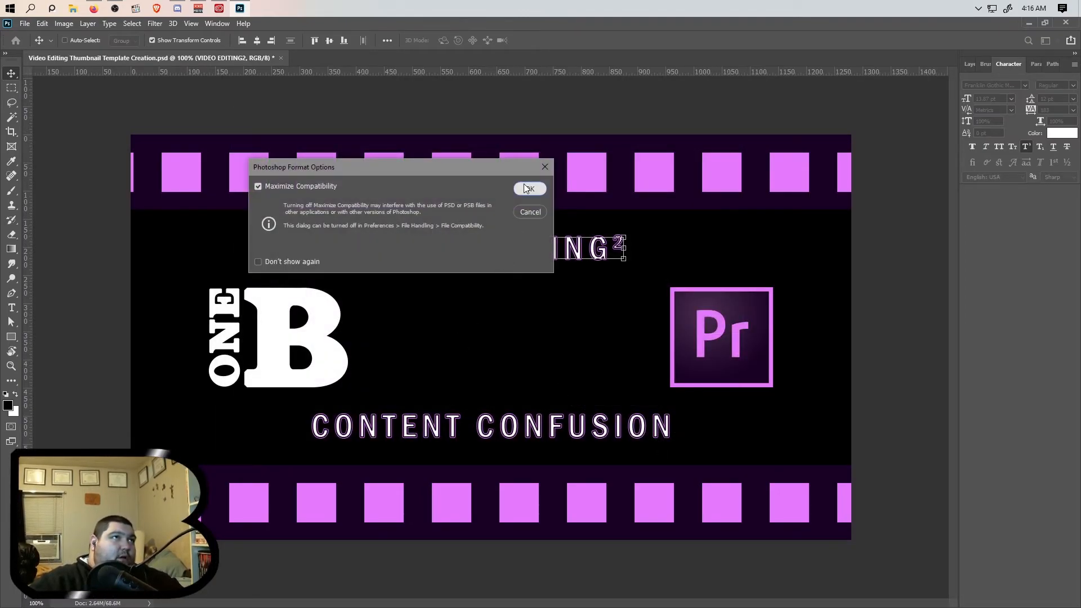
{"action": "left_click", "coordinate": [528, 188]}
- Start a Quick Export as PNG and reuse the saved PSD's file name for the export
{"action": "left_click", "coordinate": [25, 23]}
{"action": "mouse_move", "coordinate": [127, 188]}
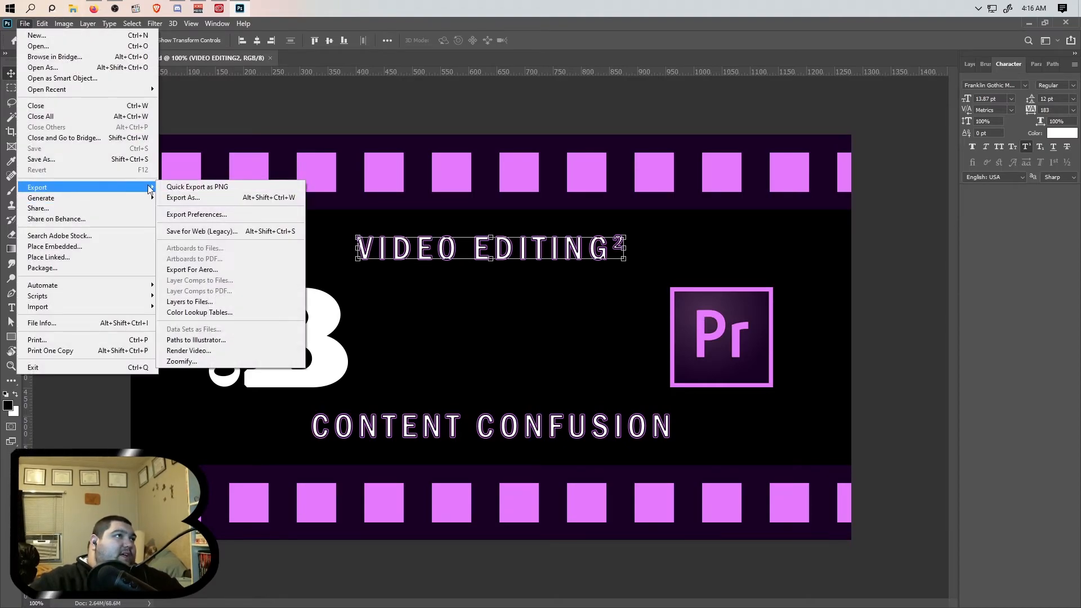
{"action": "left_click", "coordinate": [191, 187]}
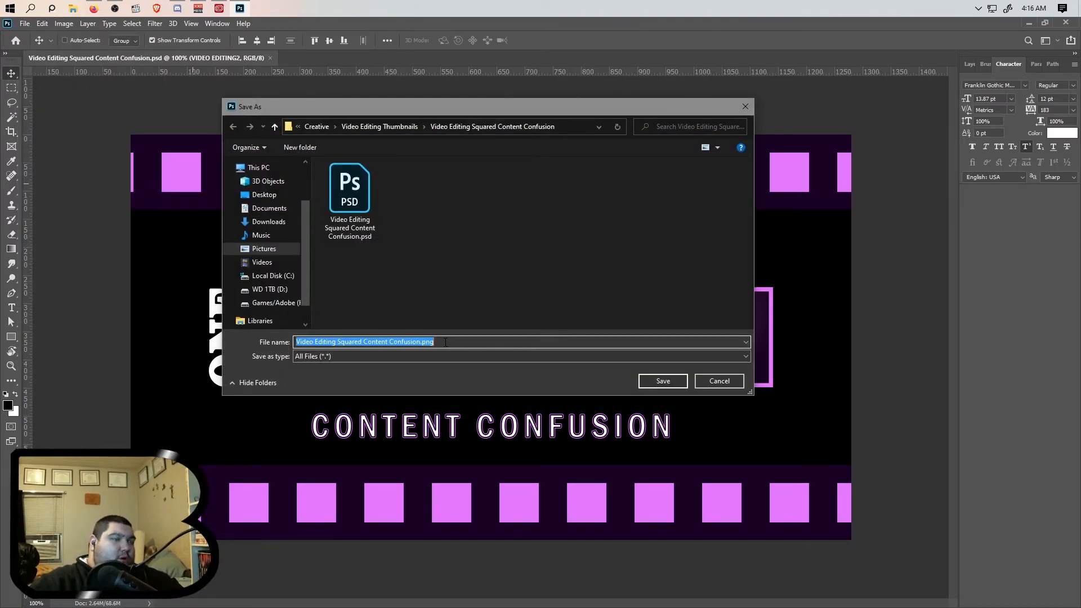
{"action": "left_click", "coordinate": [445, 341]}
{"action": "key", "text": "BackSpace"}
{"action": "key", "text": "BackSpace"}
{"action": "key", "text": "BackSpace"}
{"action": "key", "text": "BackSpace"}
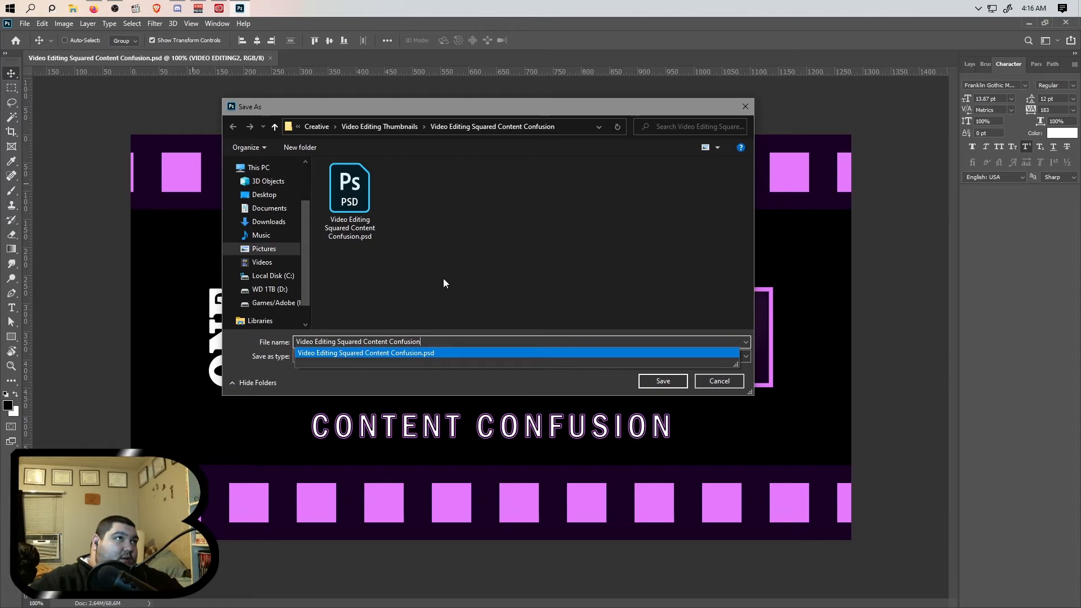
{"action": "left_click", "coordinate": [341, 213]}
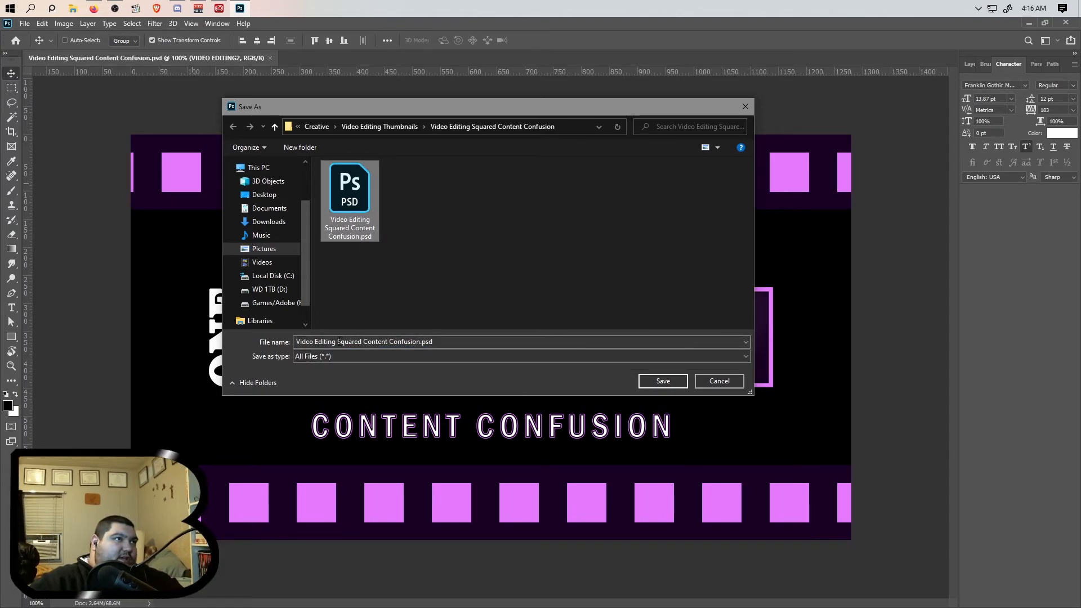
- Rename the export to Video Editing Squared -Content Confusion -v1.psd and save it in the same folder
{"action": "left_click", "coordinate": [365, 341]}
{"action": "left_click", "coordinate": [365, 343]}
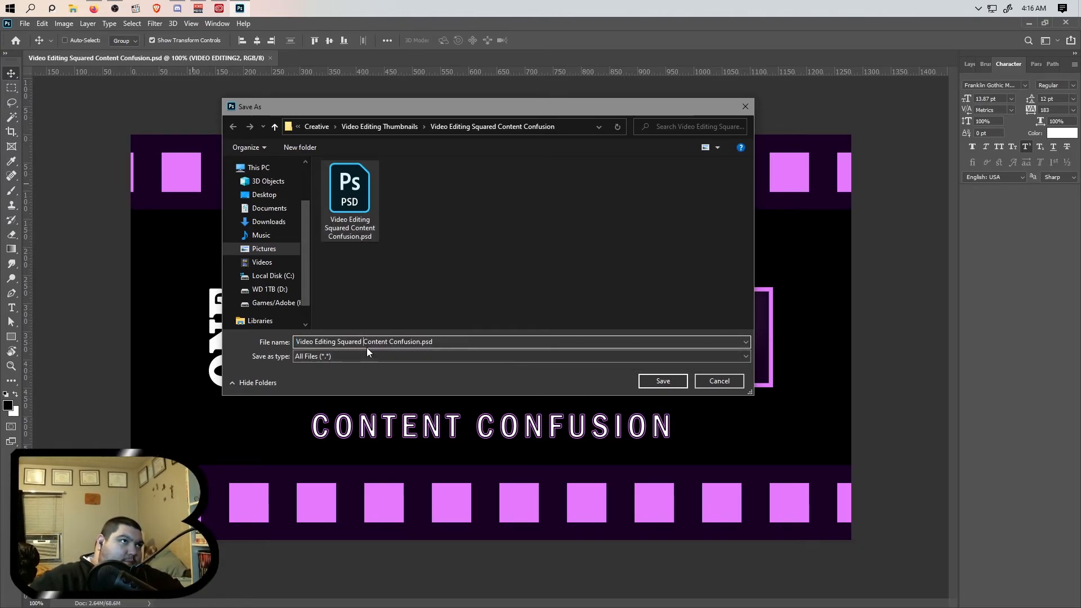
{"action": "type", "text": "-"}
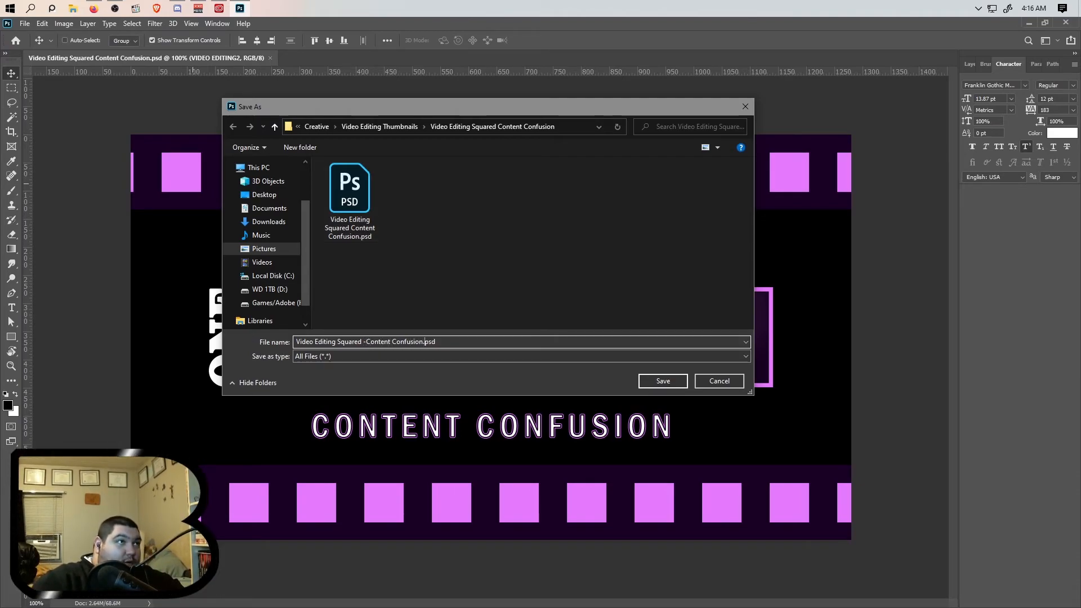
{"action": "type", "text": "="}
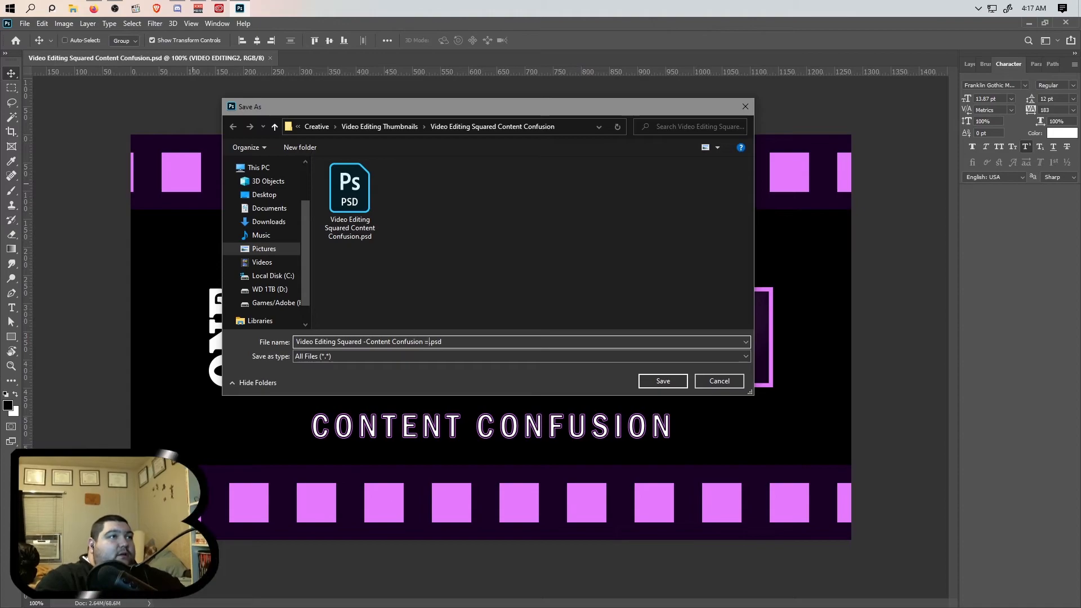
{"action": "key", "text": "BackSpace"}
{"action": "type", "text": "0"}
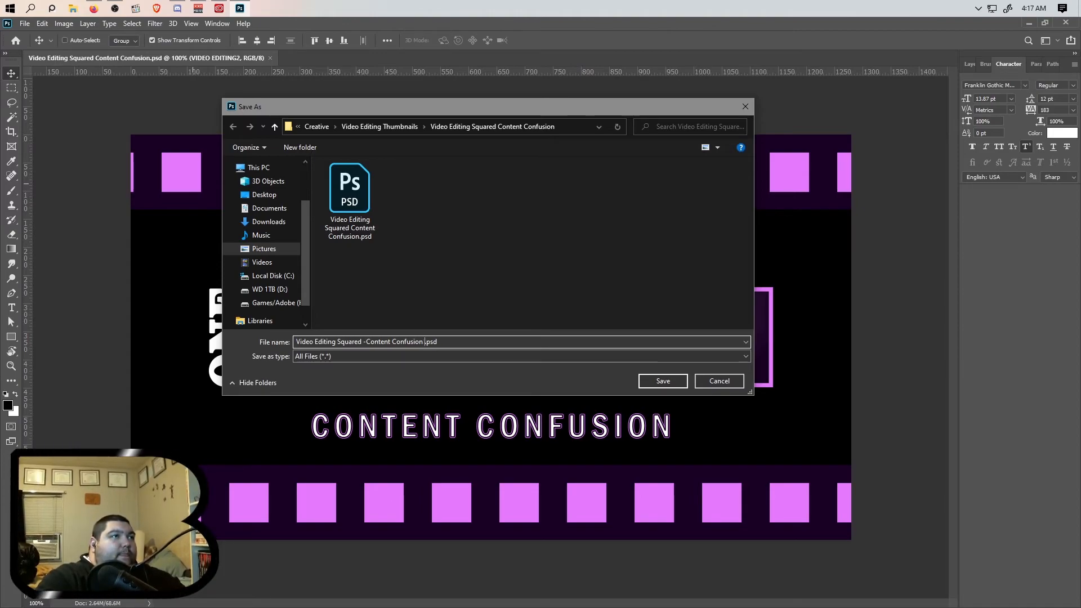
{"action": "type", "text": "-v1"}
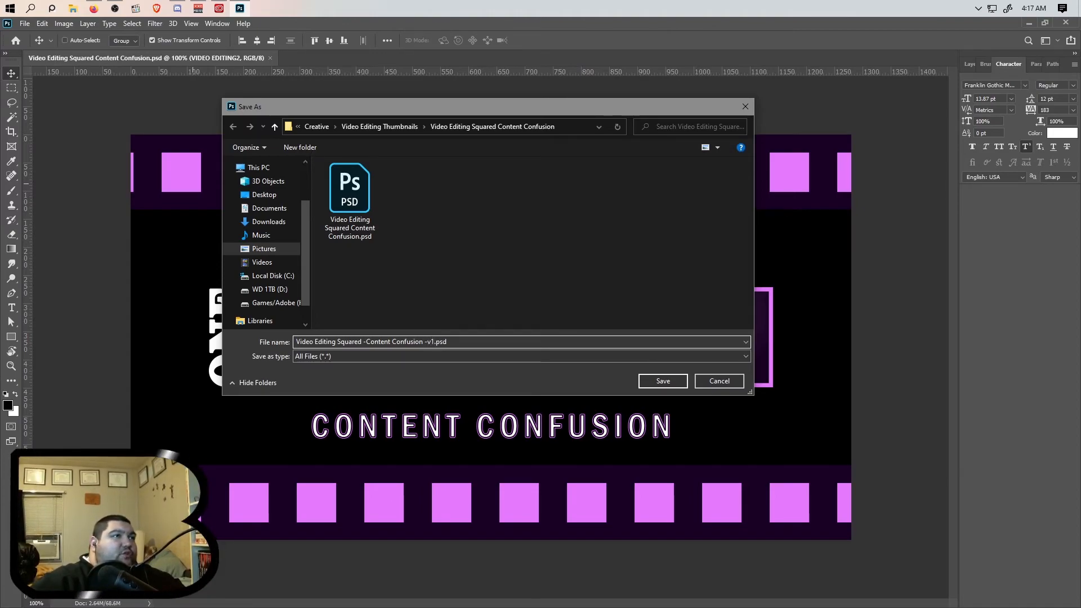
{"action": "left_click", "coordinate": [662, 381]}
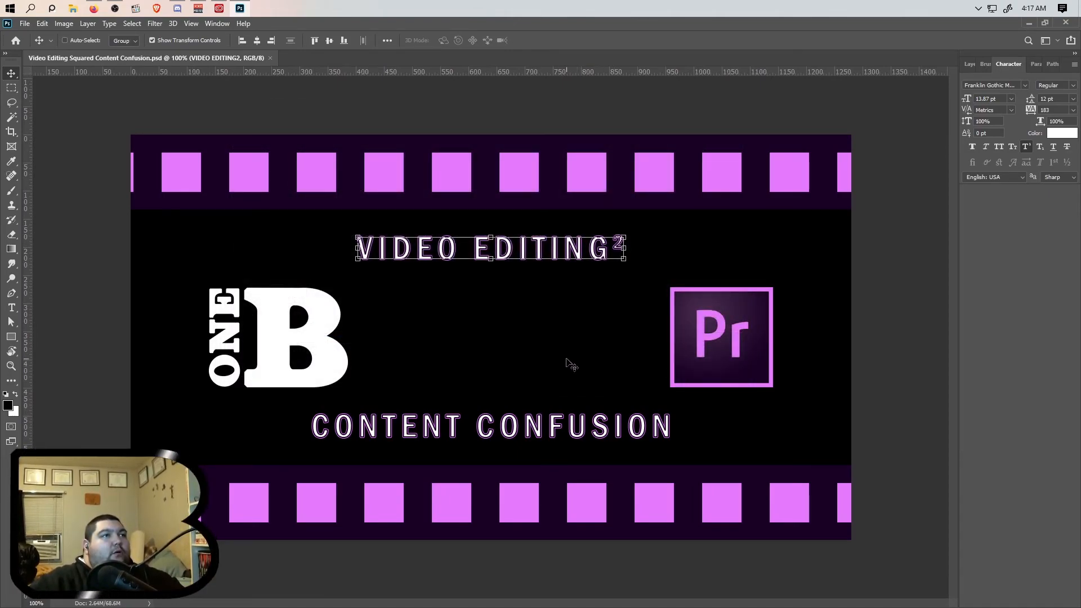